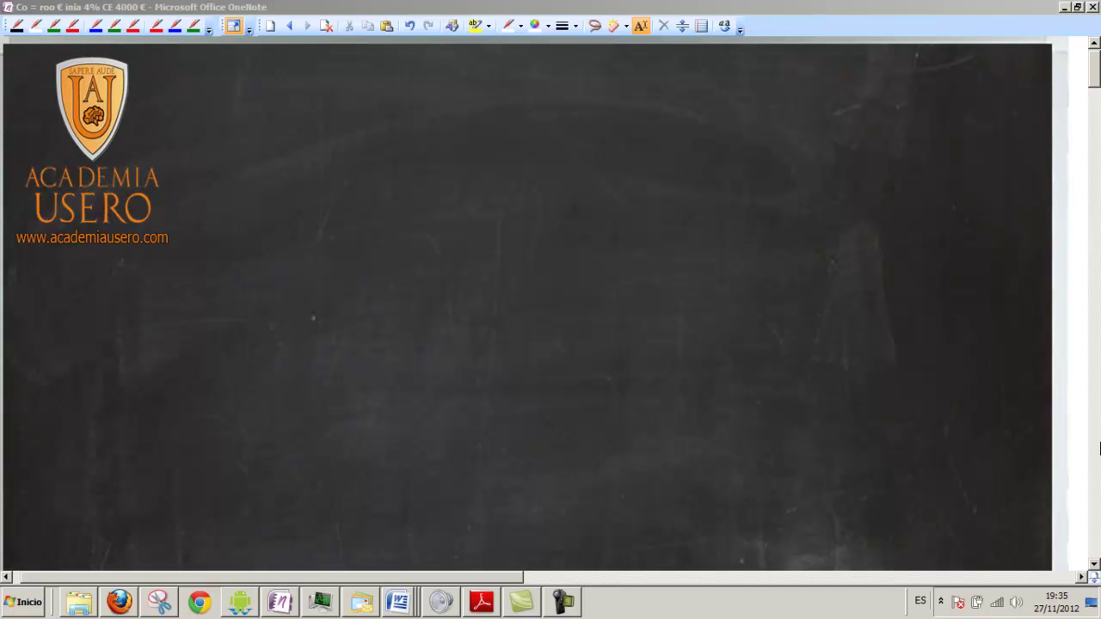
- Activate OneNote, choose the orange pen, and return to the top of the blank chalkboard page
click(558, 7)
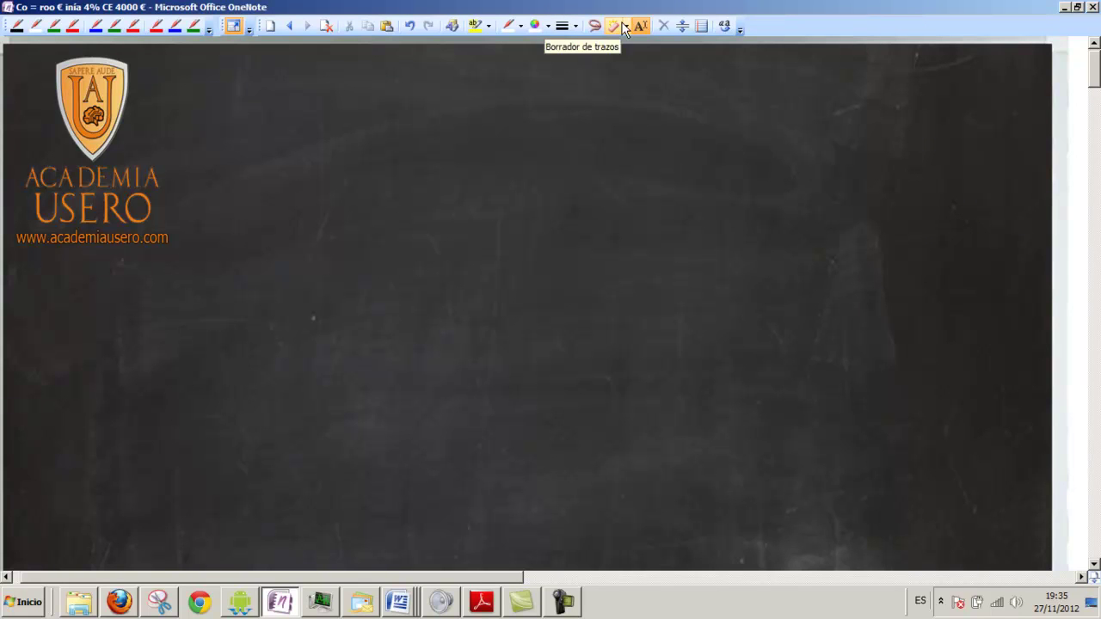
click(35, 25)
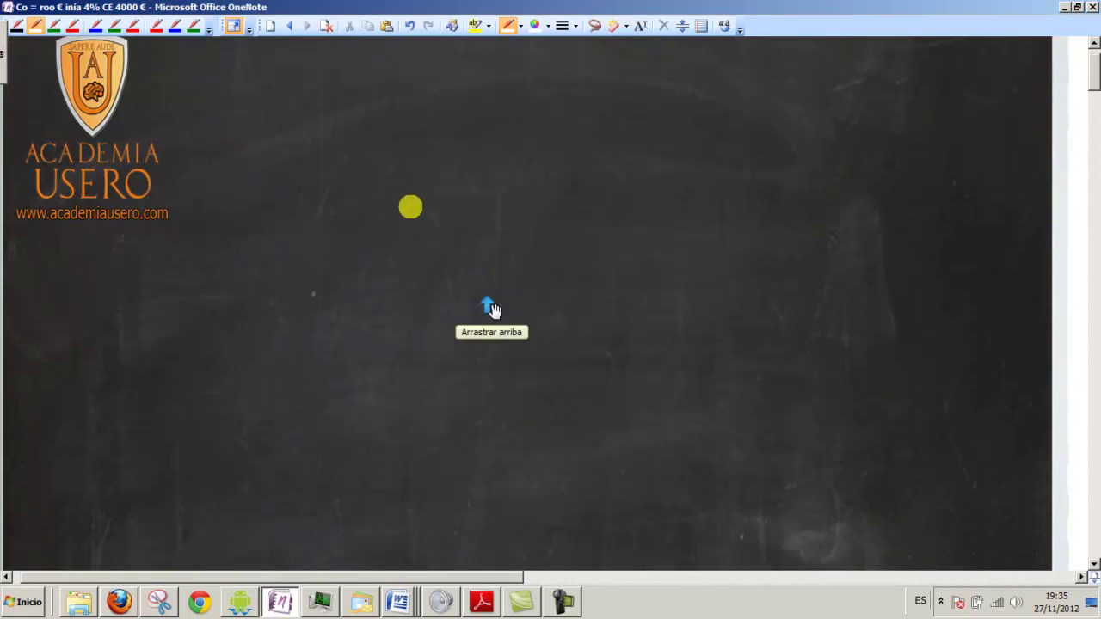
scroll(491, 307, down, 5)
click(1097, 76)
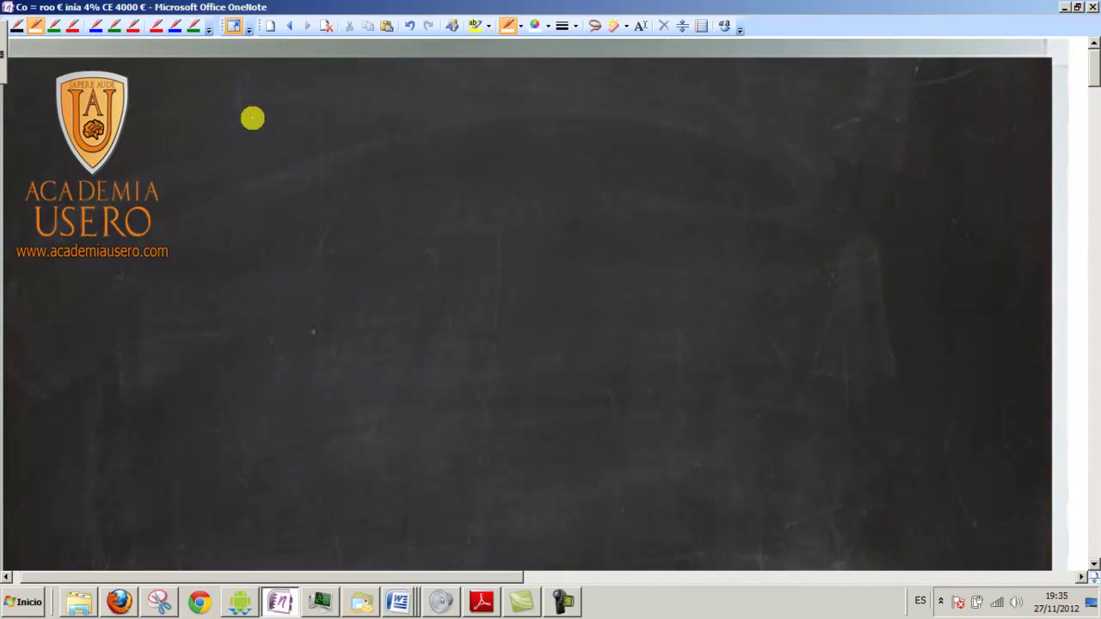
- Handwrite X⁴ − 5x² + 36 = 0 in pen across the top of the board
mouse_move(250, 118)
mouse_down()
mouse_move(279, 161)
mouse_move(273, 115)
mouse_move(336, 140)
mouse_up()
mouse_move(369, 106)
mouse_down()
mouse_move(369, 155)
mouse_move(428, 154)
mouse_move(412, 155)
mouse_up()
drag(440, 113, 470, 151)
drag(461, 138, 506, 145)
mouse_move(556, 106)
mouse_down()
mouse_move(550, 129)
mouse_move(592, 126)
mouse_move(594, 137)
mouse_up()
drag(626, 98, 628, 99)
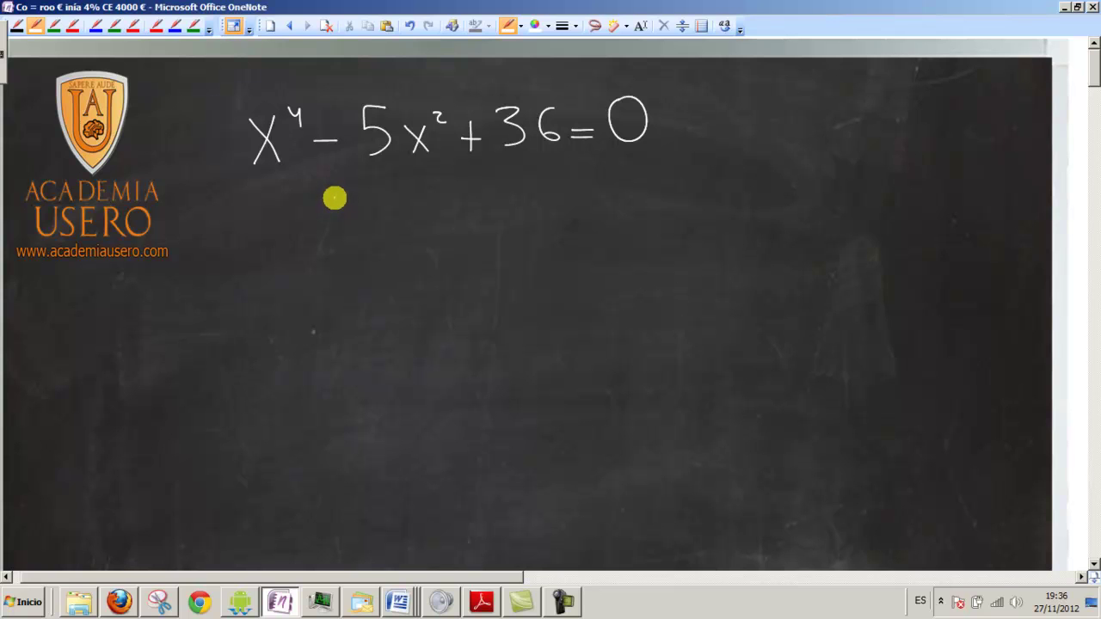
- Handwrite x⁶ − 5x³ + 36 = 0 on the right and begin x² = beneath it
drag(772, 109, 787, 135)
mouse_move(786, 109)
mouse_down()
mouse_move(773, 135)
mouse_move(800, 109)
mouse_move(836, 129)
mouse_move(872, 130)
mouse_up()
mouse_move(871, 105)
mouse_down()
mouse_move(859, 131)
mouse_move(883, 110)
mouse_move(906, 121)
mouse_up()
drag(898, 111, 898, 129)
mouse_move(915, 101)
mouse_down()
mouse_move(934, 104)
mouse_move(917, 128)
mouse_move(979, 116)
mouse_up()
drag(965, 125, 981, 125)
drag(991, 110, 990, 112)
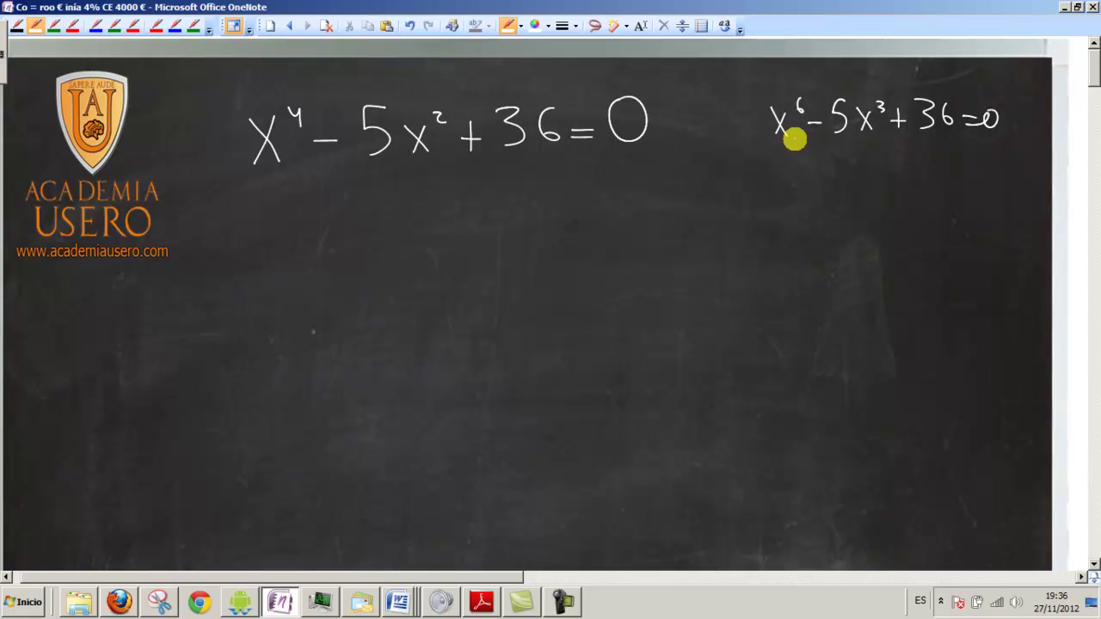
mouse_move(757, 188)
mouse_down()
mouse_move(780, 214)
mouse_move(755, 215)
mouse_up()
drag(788, 176, 842, 207)
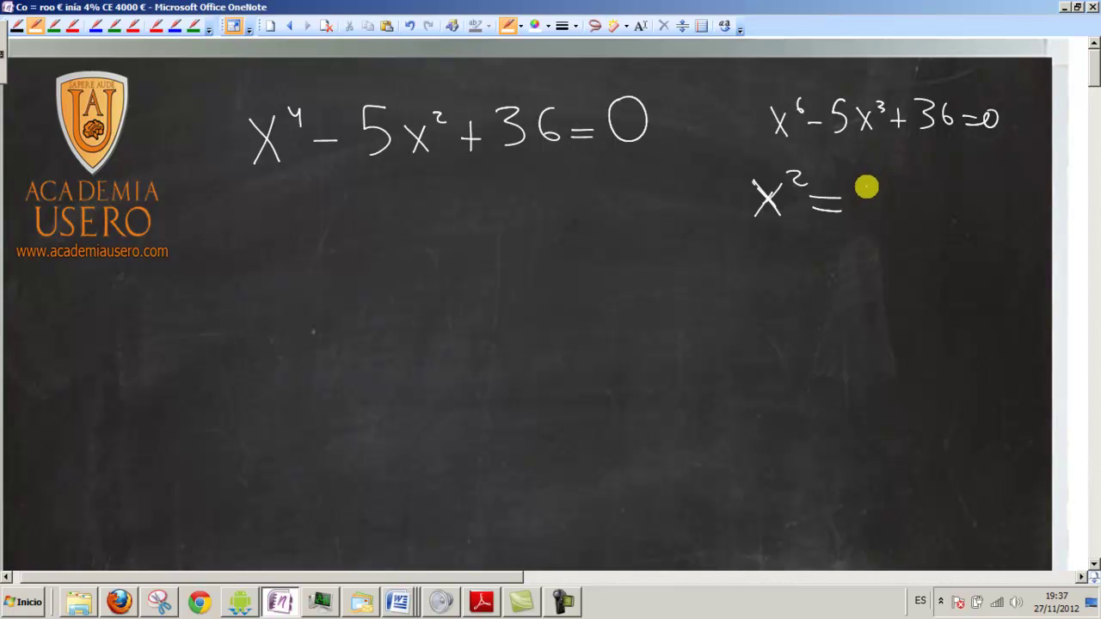
- Complete x² = n, write x⁴ = n² below it, and start n under the first equation
drag(875, 182, 910, 207)
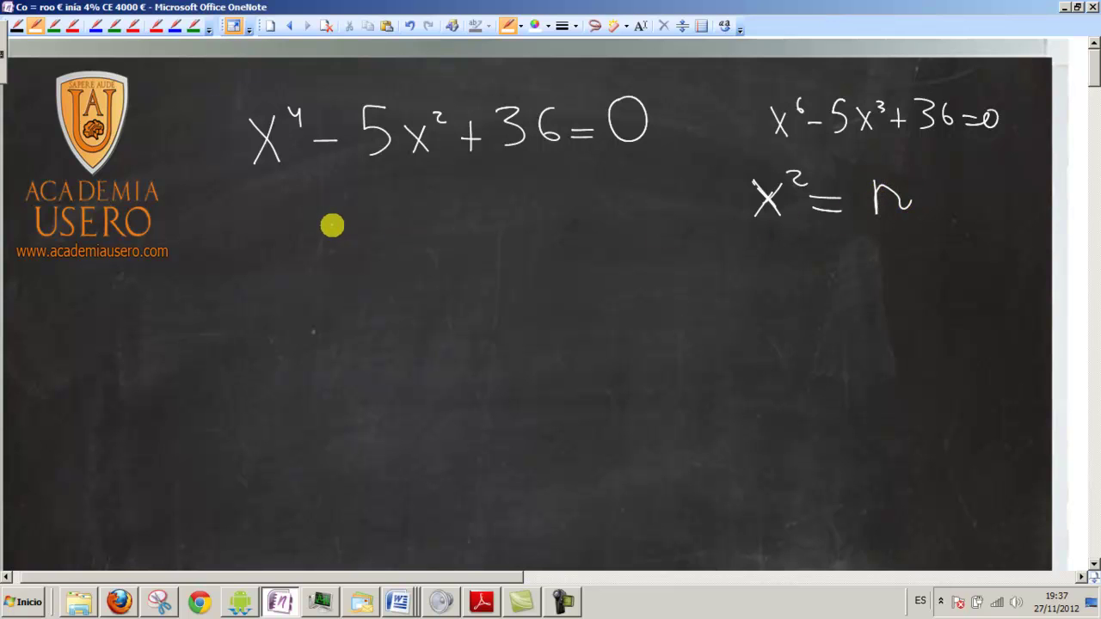
mouse_move(751, 252)
mouse_down()
mouse_move(775, 285)
mouse_move(750, 289)
mouse_move(786, 260)
mouse_move(838, 269)
mouse_up()
drag(810, 289, 903, 282)
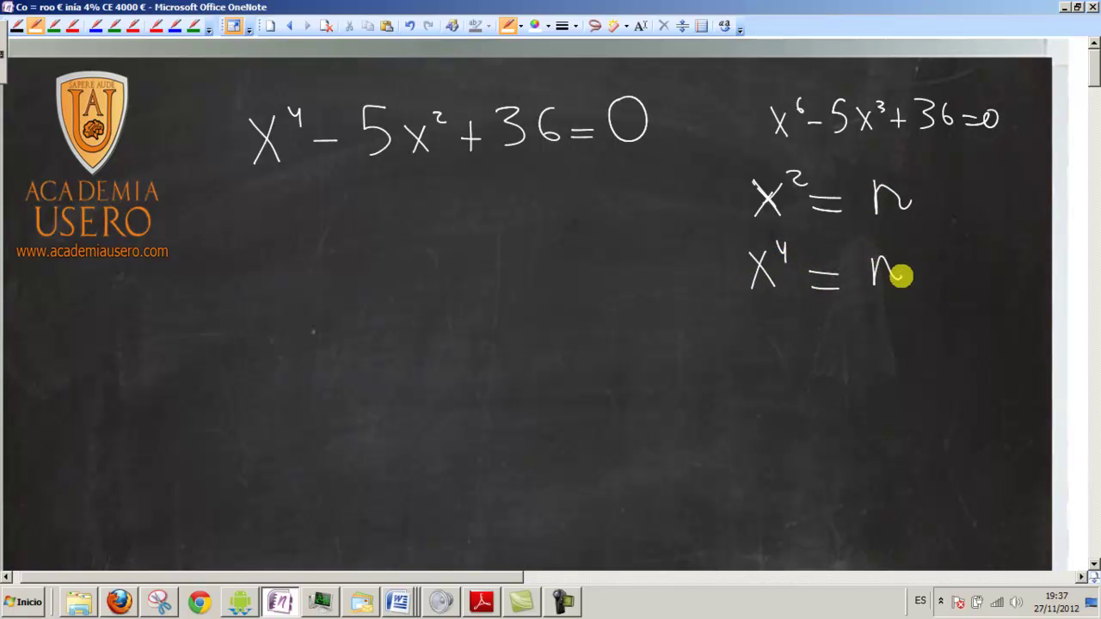
drag(897, 244, 908, 257)
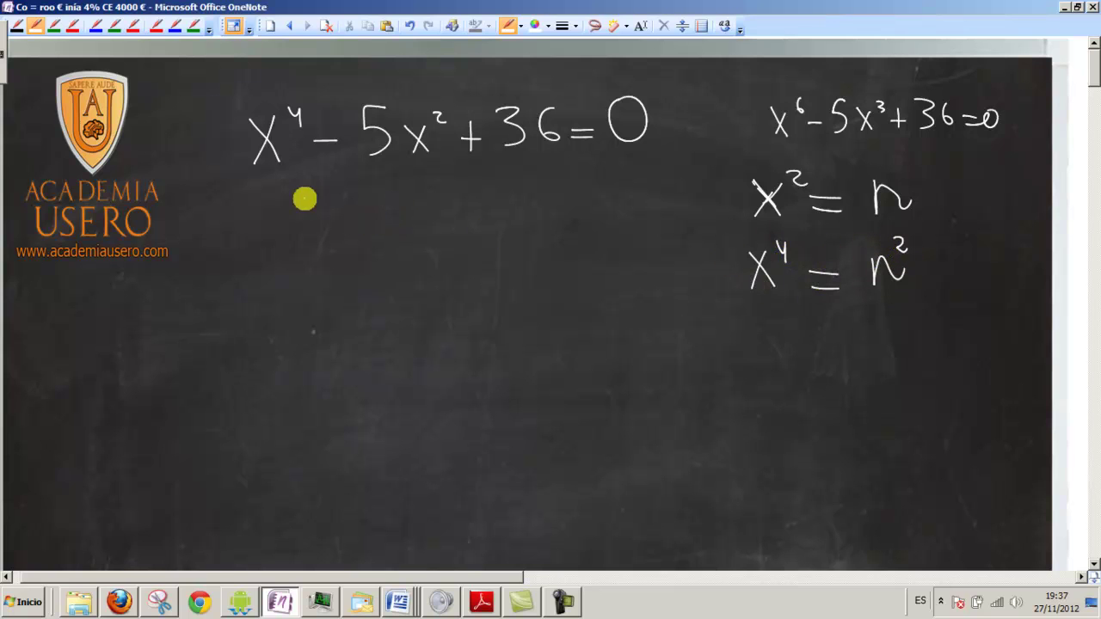
drag(252, 215, 346, 225)
- Complete the line n² − 5n + 36 = 0 under the first equation
mouse_move(398, 199)
mouse_down()
mouse_move(370, 232)
mouse_move(442, 232)
mouse_up()
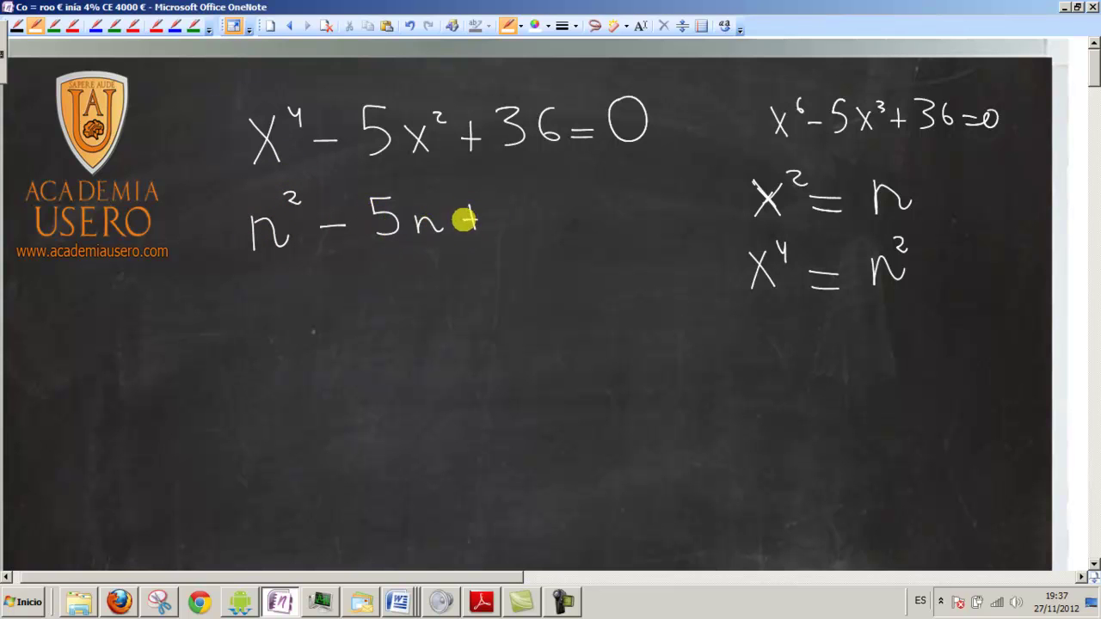
drag(513, 202, 509, 230)
mouse_move(564, 200)
mouse_down()
mouse_move(555, 224)
mouse_move(606, 220)
mouse_move(613, 205)
mouse_move(645, 196)
mouse_up()
- Write the quadratic formula n = (5 ± √(25 − 4·1·36)) / 2
mouse_move(208, 297)
mouse_down()
mouse_move(232, 320)
mouse_move(258, 303)
mouse_up()
drag(241, 315, 621, 301)
mouse_move(320, 263)
mouse_down()
mouse_move(300, 290)
mouse_move(621, 252)
mouse_up()
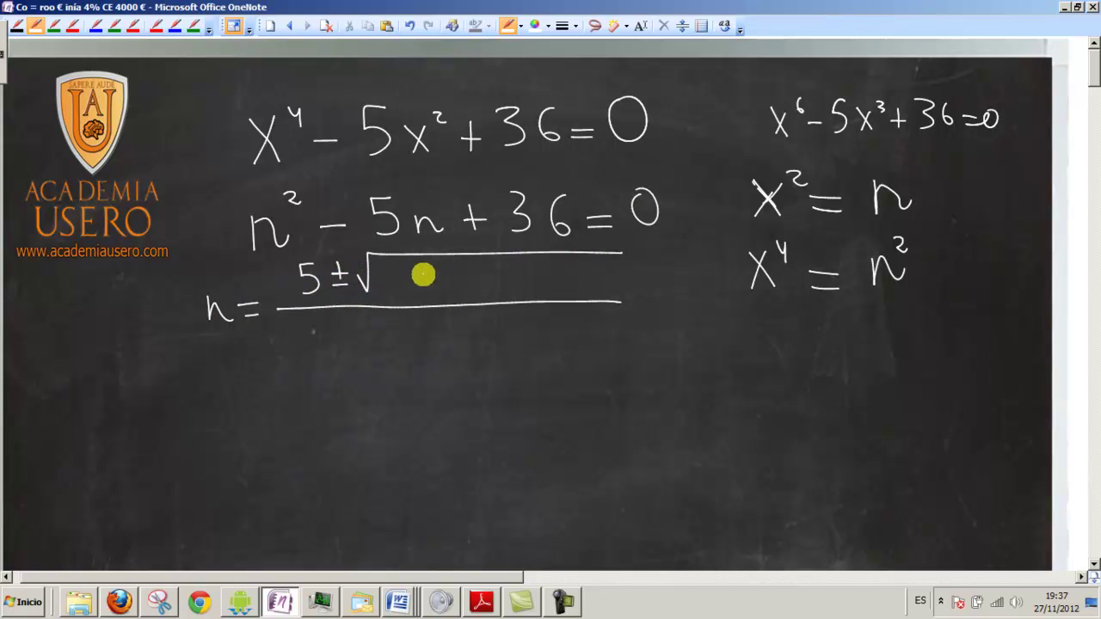
drag(389, 269, 426, 289)
drag(451, 280, 575, 284)
click(514, 283)
click(538, 282)
drag(446, 320, 449, 348)
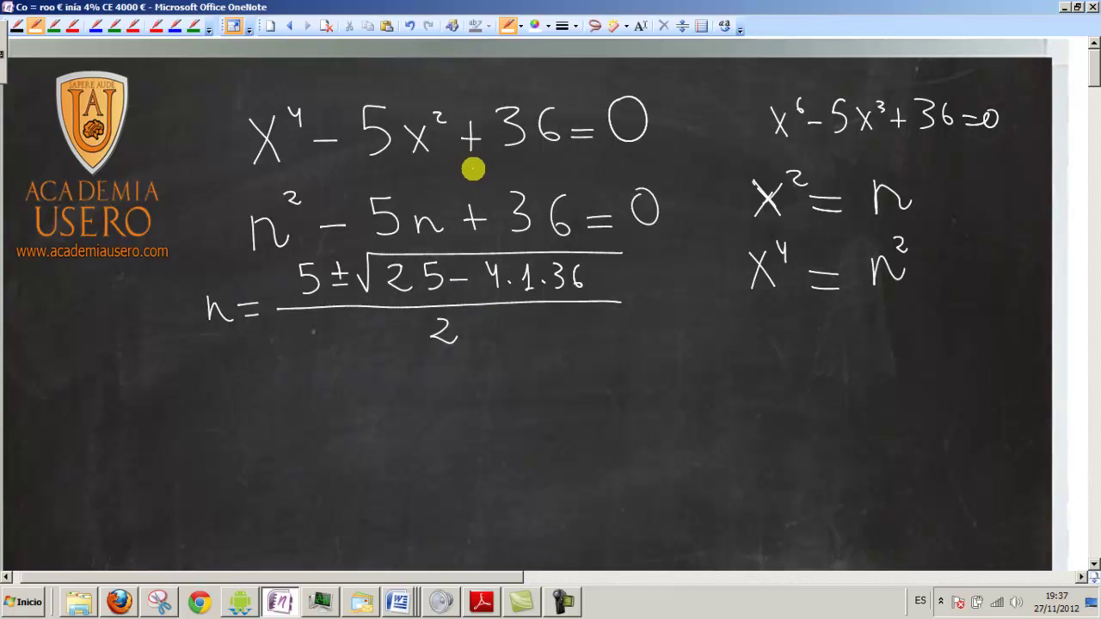
- Start the new example X⁴ − 5x² + 4 = on the left below
mouse_move(115, 379)
mouse_down()
mouse_move(141, 415)
mouse_move(146, 383)
mouse_move(150, 392)
mouse_up()
drag(166, 399, 208, 409)
mouse_move(207, 373)
mouse_down()
mouse_move(227, 372)
mouse_move(252, 415)
mouse_move(254, 385)
mouse_move(301, 395)
mouse_up()
mouse_move(290, 385)
mouse_down()
mouse_move(290, 405)
mouse_move(334, 389)
mouse_move(331, 404)
mouse_up()
mouse_move(349, 393)
mouse_down()
mouse_move(369, 400)
mouse_move(388, 375)
mouse_up()
- Write the substitutions x² = n and x⁴ = n², then n² − 5n + 4 = 0
drag(1096, 73, 1093, 102)
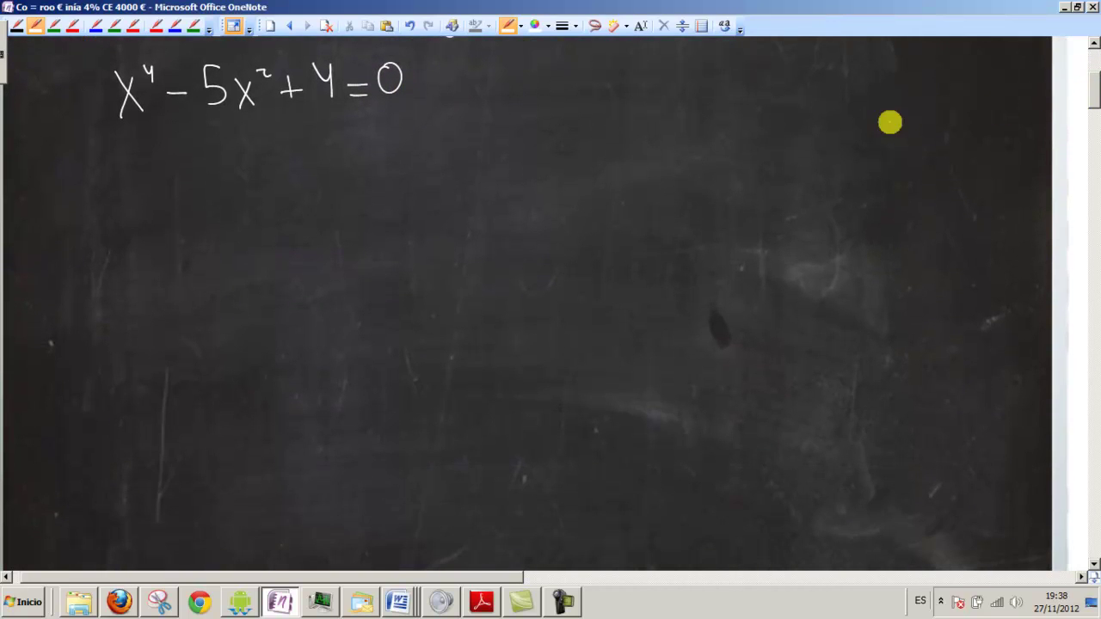
drag(689, 108, 710, 135)
drag(710, 108, 688, 134)
drag(719, 100, 730, 108)
mouse_move(757, 123)
mouse_down()
mouse_move(740, 125)
mouse_move(799, 129)
mouse_up()
mouse_move(693, 164)
mouse_down()
mouse_move(715, 193)
mouse_move(721, 161)
mouse_move(727, 174)
mouse_move(763, 170)
mouse_up()
drag(742, 186, 828, 164)
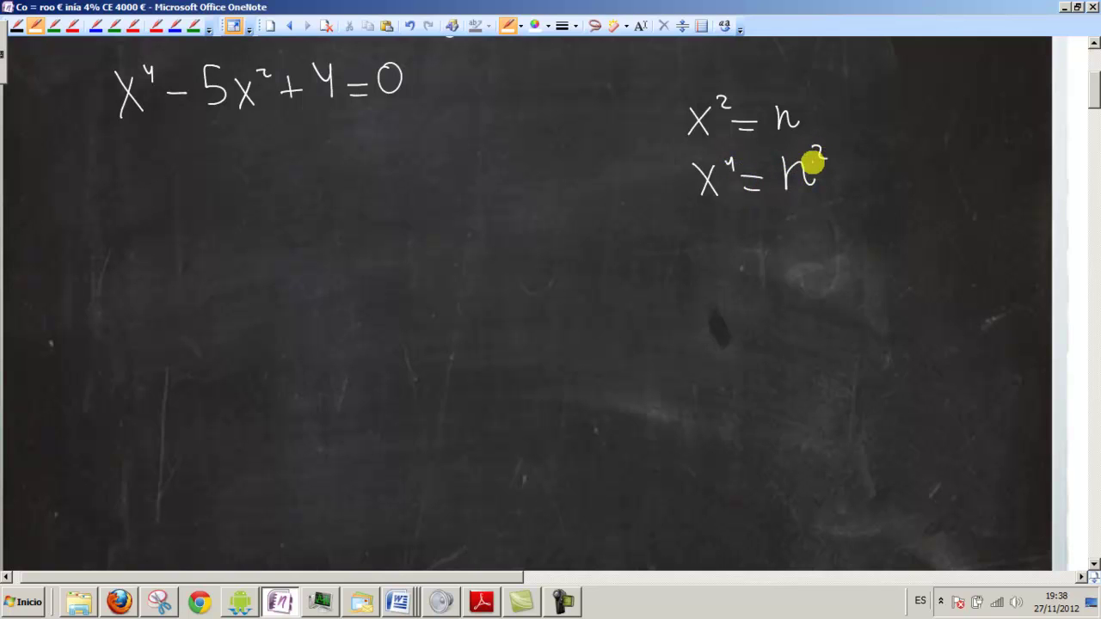
mouse_move(120, 165)
mouse_down()
mouse_move(151, 182)
mouse_move(168, 164)
mouse_move(227, 163)
mouse_move(228, 182)
mouse_move(309, 178)
mouse_up()
mouse_move(297, 169)
mouse_down()
mouse_move(338, 162)
mouse_move(345, 180)
mouse_move(384, 160)
mouse_move(385, 171)
mouse_move(417, 142)
mouse_up()
- Write the quadratic formula n = (5 ± √(25 − 4·1·4)) / (2·1)
mouse_move(123, 234)
mouse_down()
mouse_move(143, 256)
mouse_move(170, 244)
mouse_up()
drag(155, 253, 523, 254)
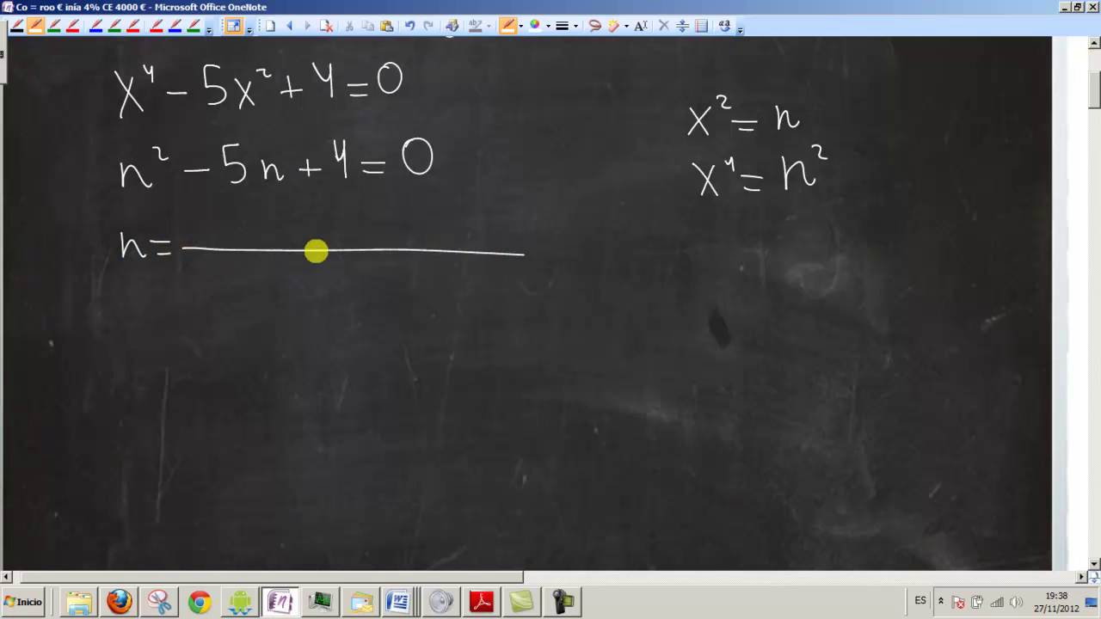
mouse_move(216, 212)
mouse_down()
mouse_move(213, 232)
mouse_move(255, 222)
mouse_move(255, 234)
mouse_move(437, 197)
mouse_move(512, 196)
mouse_up()
mouse_move(295, 211)
mouse_down()
mouse_move(316, 231)
mouse_move(473, 223)
mouse_move(470, 234)
mouse_up()
click(398, 226)
click(446, 222)
mouse_move(303, 268)
mouse_down()
mouse_move(324, 291)
mouse_move(354, 292)
mouse_up()
click(333, 285)
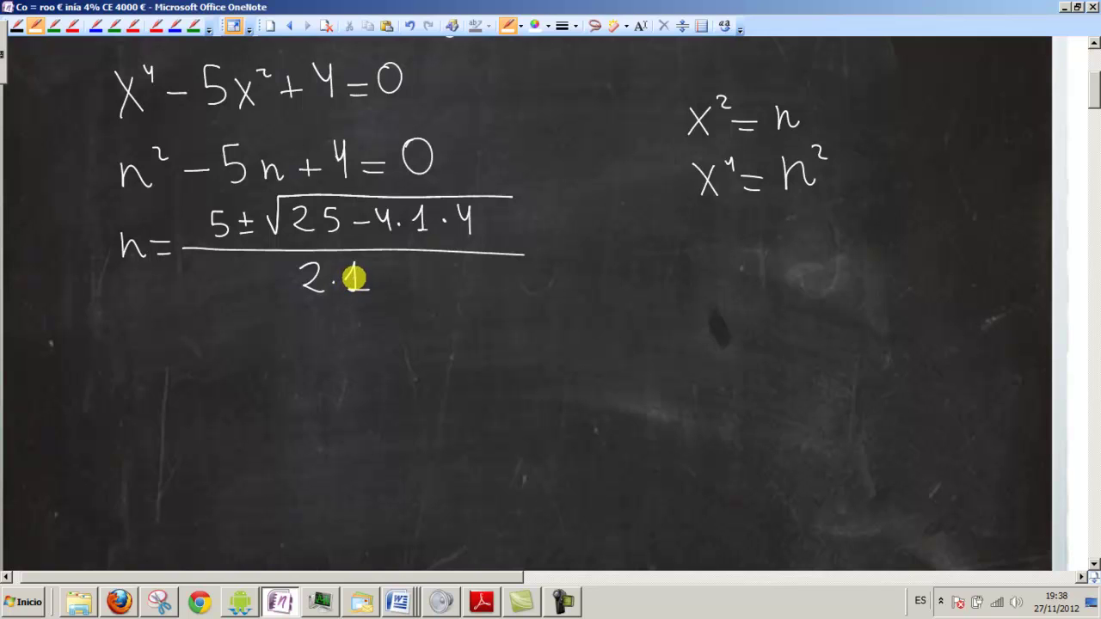
- Simplify the formula to = (5 ± √9) / 2
mouse_move(556, 247)
mouse_down()
mouse_move(582, 245)
mouse_move(582, 255)
mouse_up()
drag(159, 361, 182, 369)
mouse_move(229, 324)
mouse_down()
mouse_move(232, 352)
mouse_move(247, 322)
mouse_up()
mouse_move(264, 325)
mouse_down()
mouse_move(263, 340)
mouse_move(272, 333)
mouse_up()
mouse_move(256, 349)
mouse_down()
mouse_move(272, 348)
mouse_move(302, 312)
mouse_move(496, 303)
mouse_up()
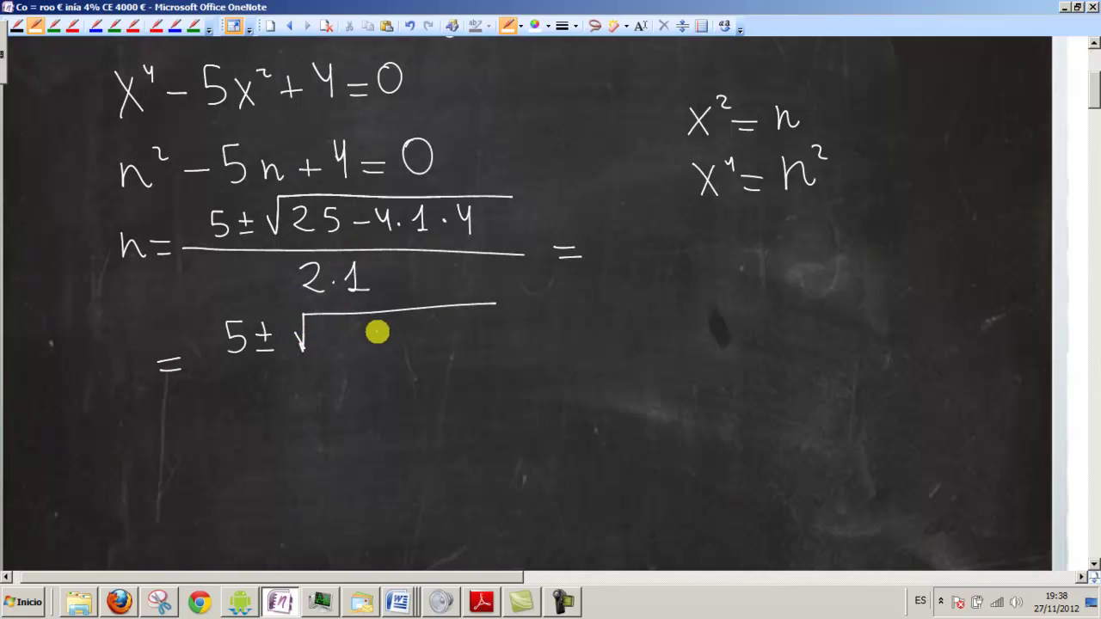
drag(374, 333, 380, 347)
drag(212, 362, 516, 350)
drag(346, 372, 383, 388)
mouse_move(536, 345)
mouse_down()
mouse_move(557, 342)
mouse_move(558, 352)
mouse_up()
- Continue the simplification with = (5 ± 3) / 2
drag(592, 316, 588, 335)
drag(593, 316, 631, 323)
mouse_move(621, 315)
mouse_down()
mouse_move(621, 334)
mouse_move(668, 346)
mouse_up()
mouse_move(626, 363)
mouse_down()
mouse_move(648, 373)
mouse_move(724, 301)
mouse_move(729, 311)
mouse_up()
- Branch the result into the two solutions 4 = n and 1 = n
drag(680, 344, 741, 371)
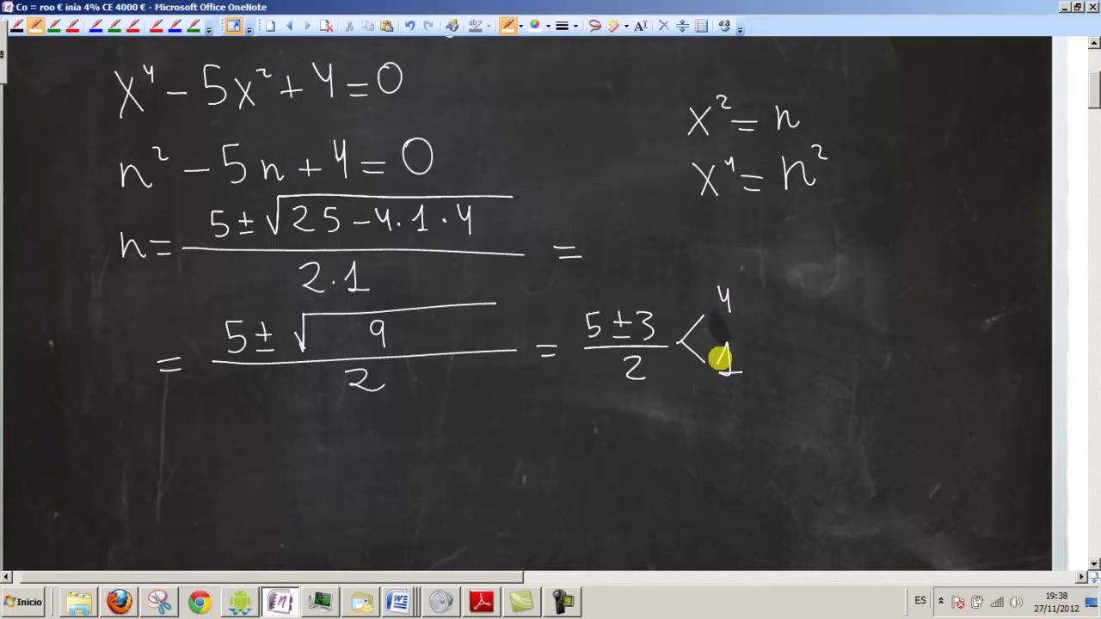
drag(802, 295, 809, 303)
drag(763, 350, 780, 349)
drag(764, 360, 821, 355)
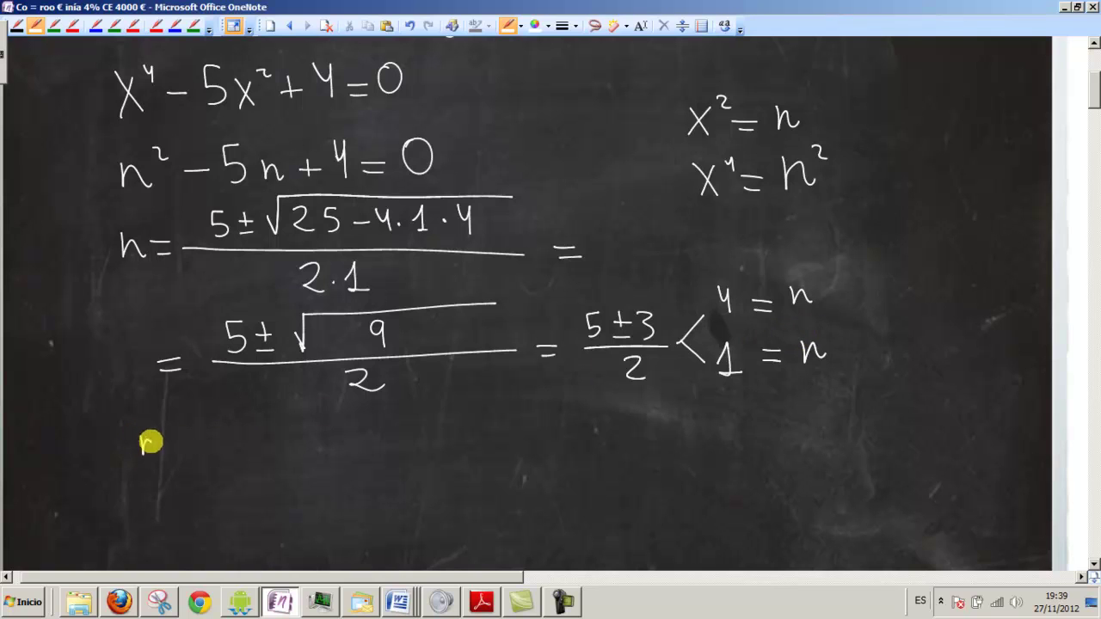
- Write the line n=4 ⇒ x²=4 ⇒ x=±√4 ⇒ x=±2
drag(170, 449, 207, 441)
mouse_move(203, 429)
mouse_down()
mouse_move(203, 450)
mouse_move(237, 447)
mouse_move(244, 458)
mouse_up()
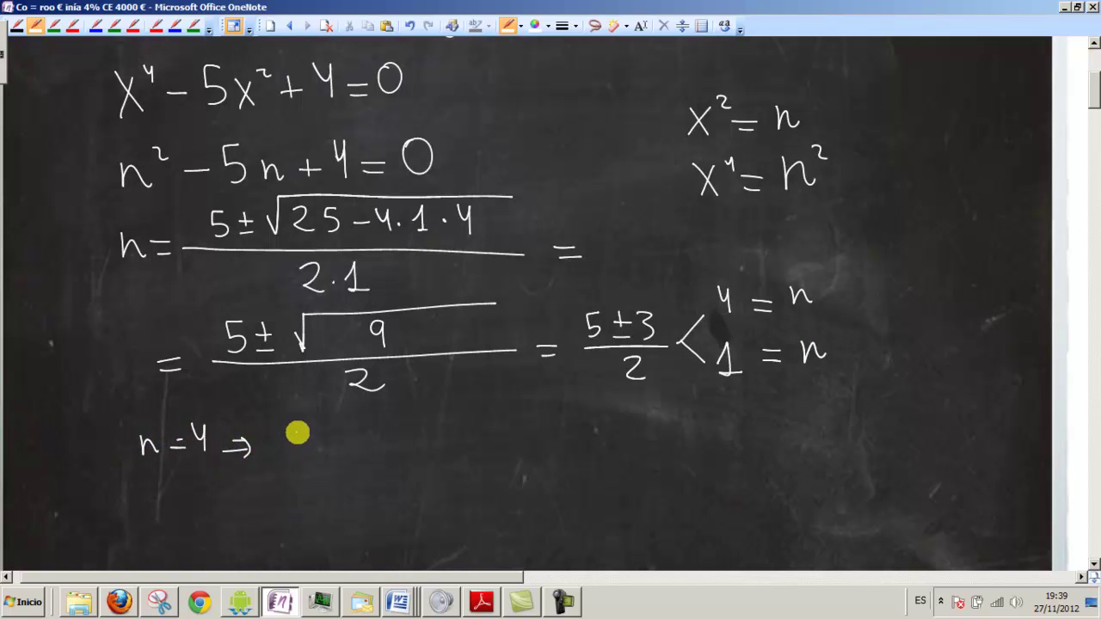
mouse_move(285, 424)
mouse_down()
mouse_move(304, 446)
mouse_move(288, 447)
mouse_move(321, 428)
mouse_up()
mouse_move(328, 438)
mouse_down()
mouse_move(344, 447)
mouse_move(366, 430)
mouse_move(367, 447)
mouse_move(421, 428)
mouse_up()
drag(398, 436, 465, 439)
mouse_move(467, 419)
mouse_down()
mouse_move(449, 438)
mouse_move(491, 423)
mouse_up()
mouse_move(476, 433)
mouse_down()
mouse_move(522, 434)
mouse_move(579, 400)
mouse_move(572, 425)
mouse_up()
mouse_move(566, 413)
mouse_down()
mouse_move(567, 435)
mouse_move(613, 436)
mouse_move(680, 431)
mouse_move(707, 410)
mouse_up()
drag(686, 427, 733, 435)
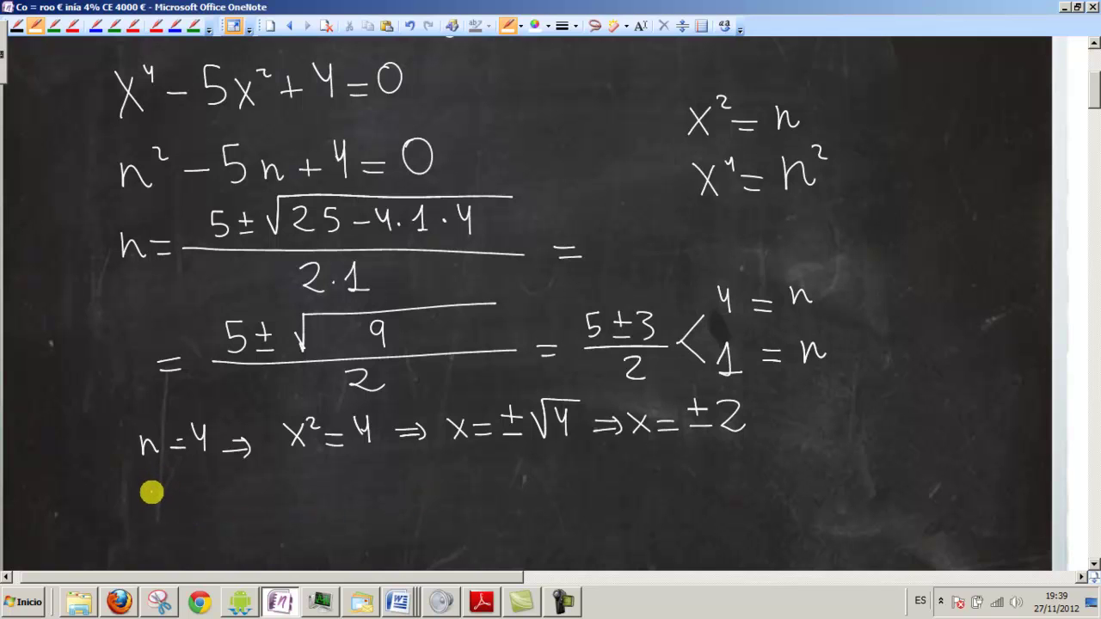
- Write the line n=1 ⇒ x²=1 ⇒ x=±√1 ⇒ x=±1
drag(145, 501, 184, 486)
drag(171, 497, 255, 487)
mouse_move(227, 498)
mouse_down()
mouse_move(315, 494)
mouse_move(317, 476)
mouse_move(334, 475)
mouse_up()
drag(337, 483, 353, 483)
mouse_move(338, 494)
mouse_down()
mouse_move(421, 488)
mouse_move(432, 501)
mouse_move(470, 499)
mouse_up()
drag(470, 480, 454, 499)
mouse_move(484, 483)
mouse_down()
mouse_move(503, 483)
mouse_move(505, 493)
mouse_move(537, 471)
mouse_up()
mouse_move(526, 463)
mouse_down()
mouse_move(538, 494)
mouse_move(585, 461)
mouse_move(578, 492)
mouse_move(633, 479)
mouse_up()
drag(611, 487, 671, 490)
mouse_move(671, 473)
mouse_down()
mouse_move(656, 490)
mouse_move(728, 483)
mouse_up()
drag(744, 461, 753, 487)
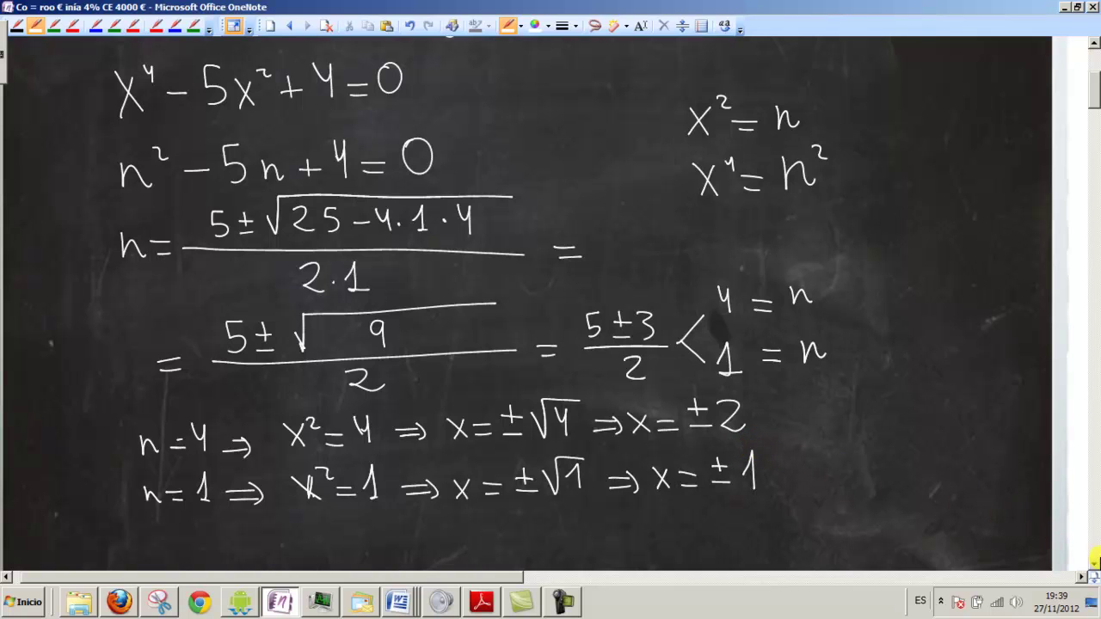
click(1093, 566)
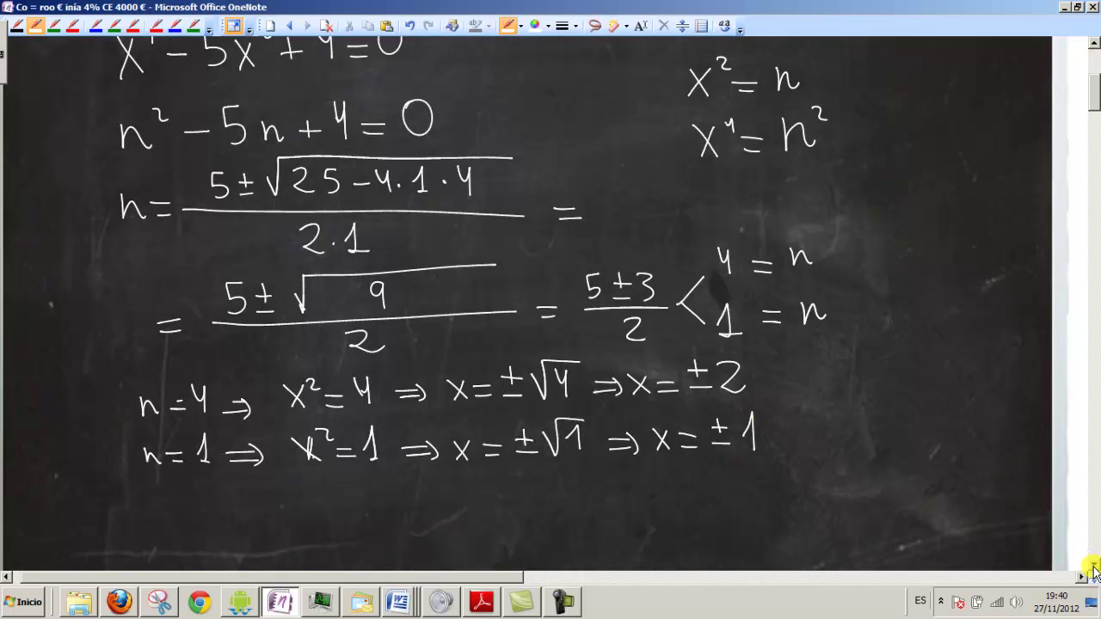
- Scroll down and write the coefficients 1 0 −5 0 4 for a Ruffini table
click(1094, 565)
click(1093, 565)
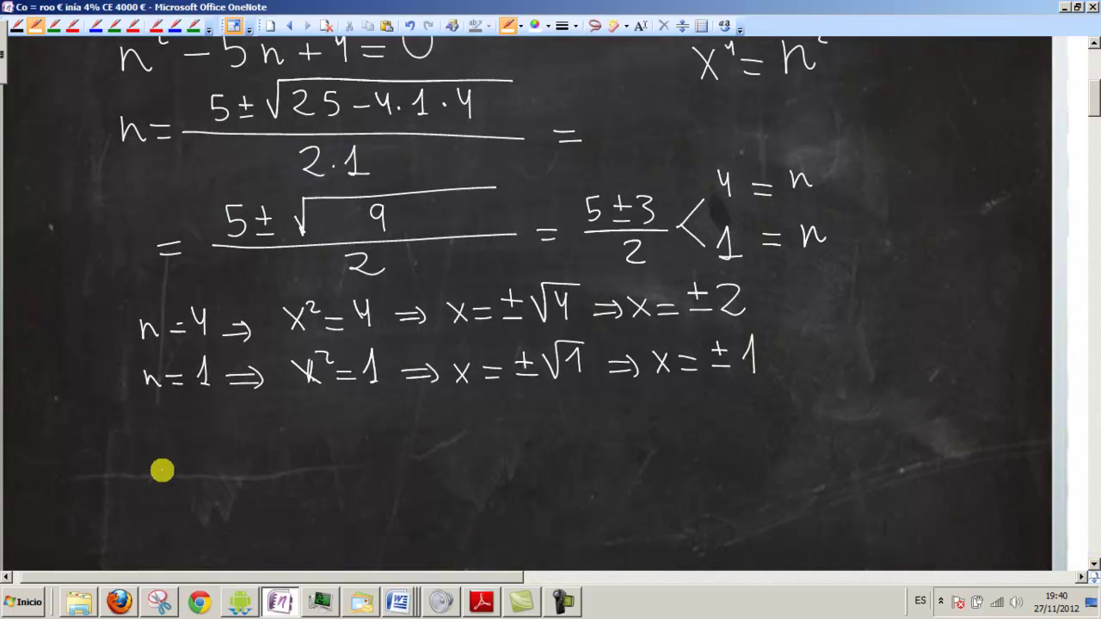
drag(162, 456, 174, 478)
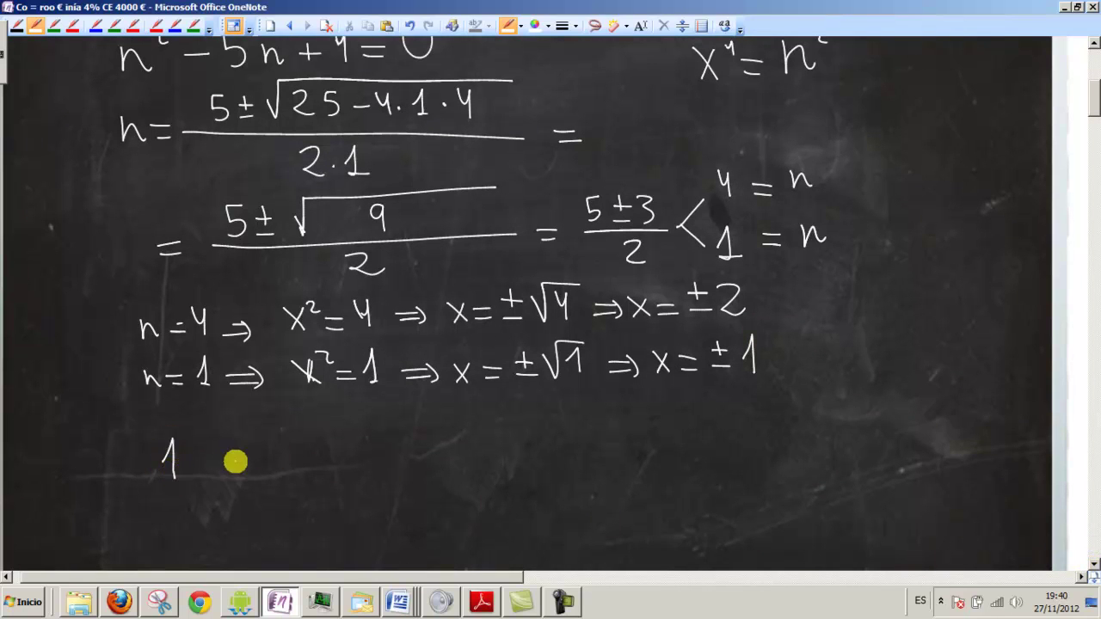
drag(239, 439, 342, 463)
drag(432, 433, 430, 435)
drag(503, 426, 510, 456)
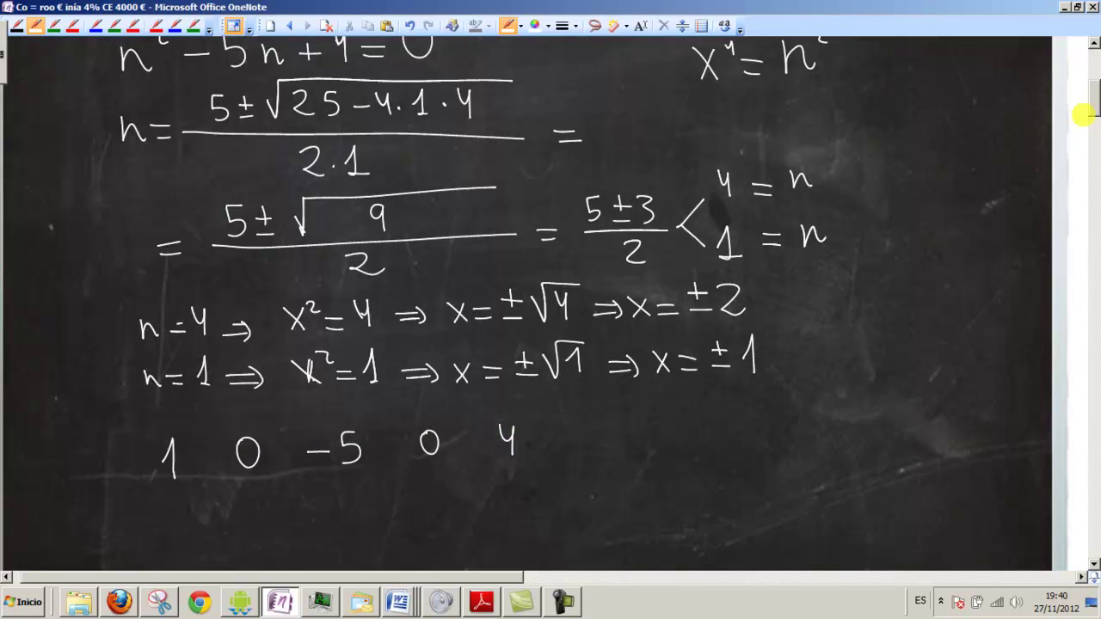
- Draw the Ruffini lines and divide by 1, leaving remainder 0
mouse_move(1095, 112)
mouse_down()
mouse_move(1095, 102)
mouse_move(1095, 120)
mouse_up()
mouse_move(131, 331)
mouse_down()
mouse_move(129, 453)
mouse_move(532, 430)
mouse_up()
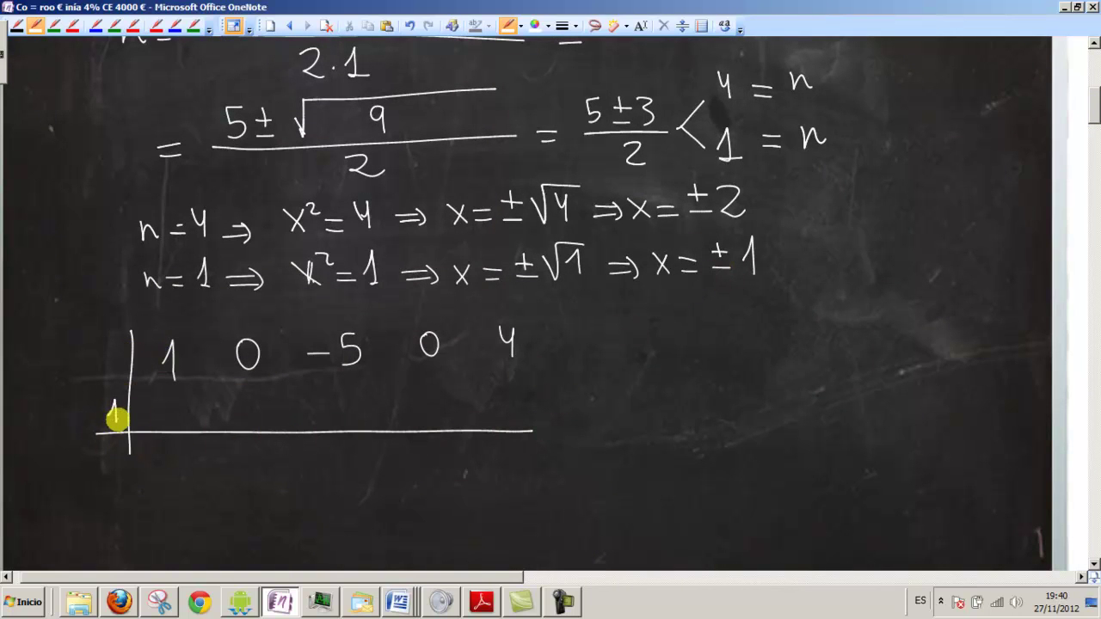
drag(172, 438, 178, 458)
drag(246, 397, 255, 459)
mouse_move(348, 392)
mouse_down()
mouse_move(342, 447)
mouse_move(366, 458)
mouse_up()
mouse_move(414, 397)
mouse_down()
mouse_move(446, 417)
mouse_move(437, 445)
mouse_move(462, 456)
mouse_up()
drag(496, 402, 508, 402)
mouse_move(516, 392)
mouse_down()
mouse_move(526, 417)
mouse_move(504, 459)
mouse_move(567, 463)
mouse_move(552, 439)
mouse_up()
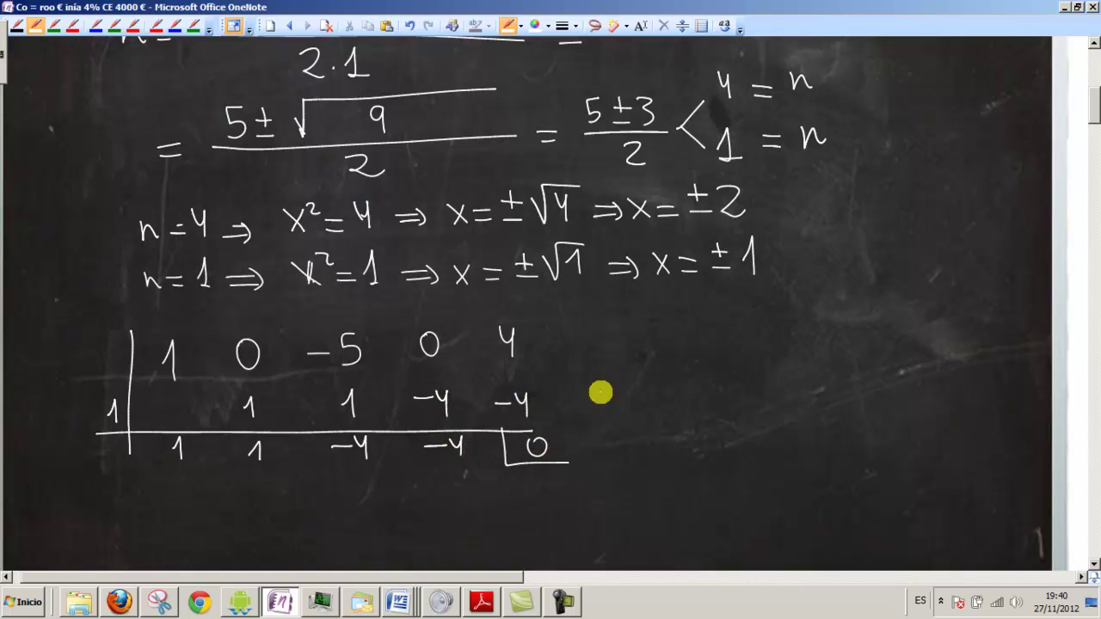
- Extend the table and divide by −1, giving 1 0 −4 with remainder 0
drag(130, 465, 139, 543)
drag(92, 509, 584, 497)
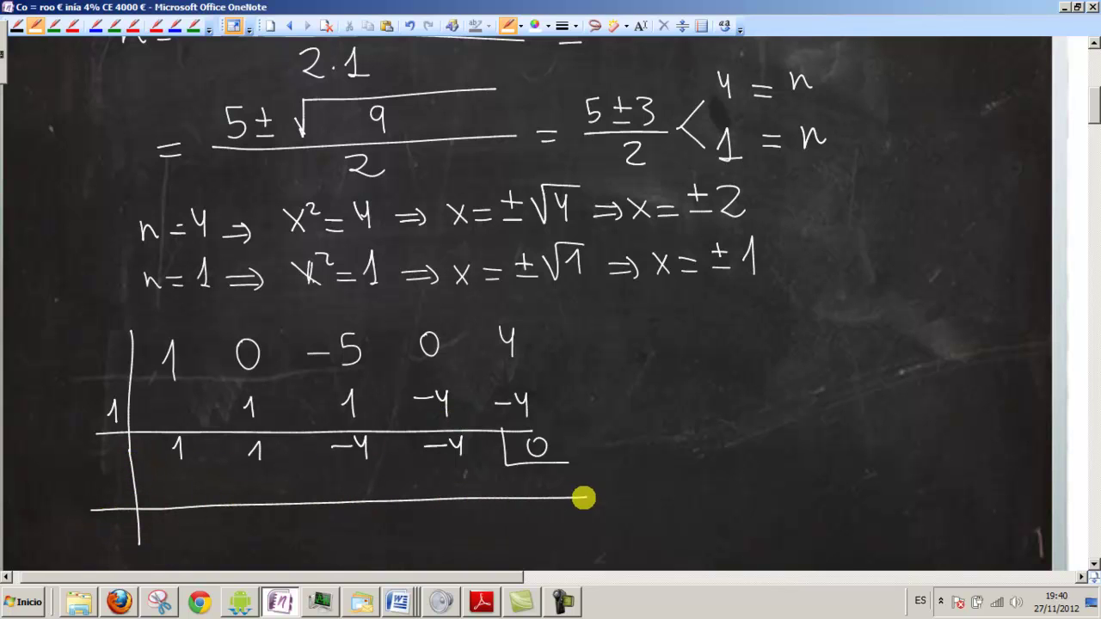
drag(91, 492, 182, 535)
drag(239, 485, 249, 484)
drag(261, 477, 266, 494)
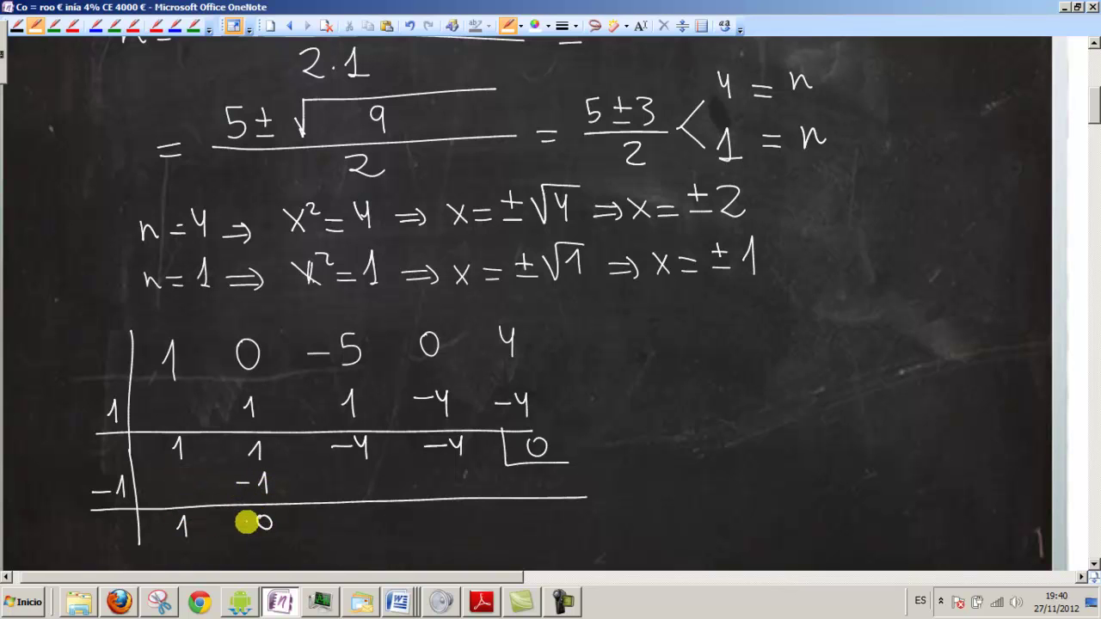
drag(364, 479, 367, 480)
drag(345, 522, 356, 522)
drag(367, 513, 376, 533)
mouse_move(454, 473)
mouse_down()
mouse_move(461, 492)
mouse_move(527, 538)
mouse_up()
mouse_move(433, 499)
mouse_down()
mouse_move(434, 526)
mouse_move(467, 513)
mouse_up()
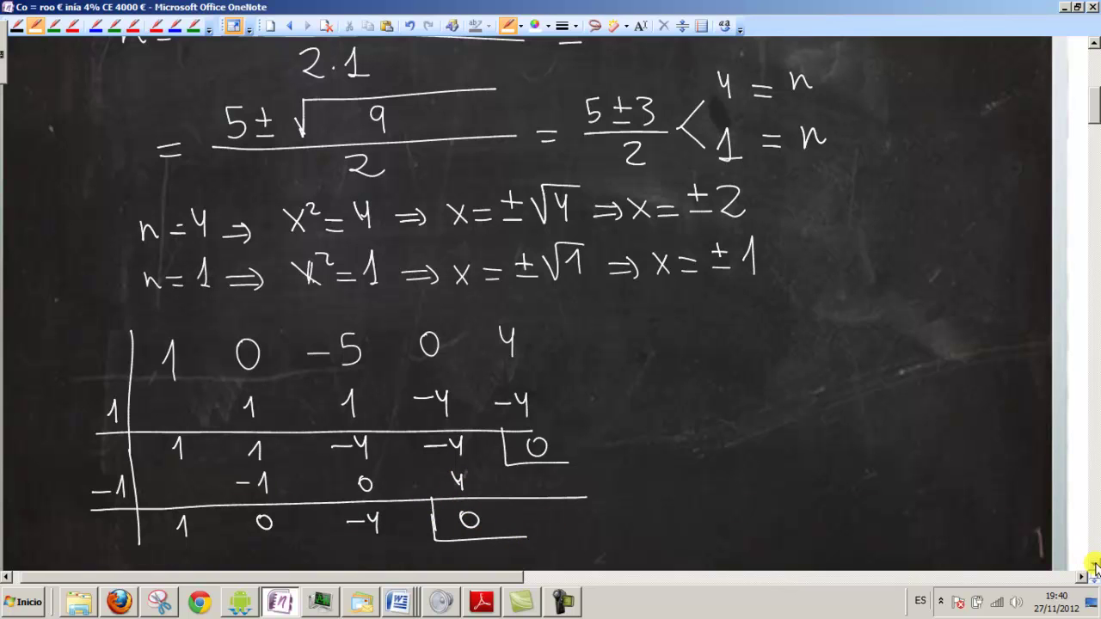
scroll(1092, 567, down, 4)
- Extend the table and divide by 2, giving 1 2 with remainder 0
drag(142, 393, 142, 472)
drag(82, 439, 591, 448)
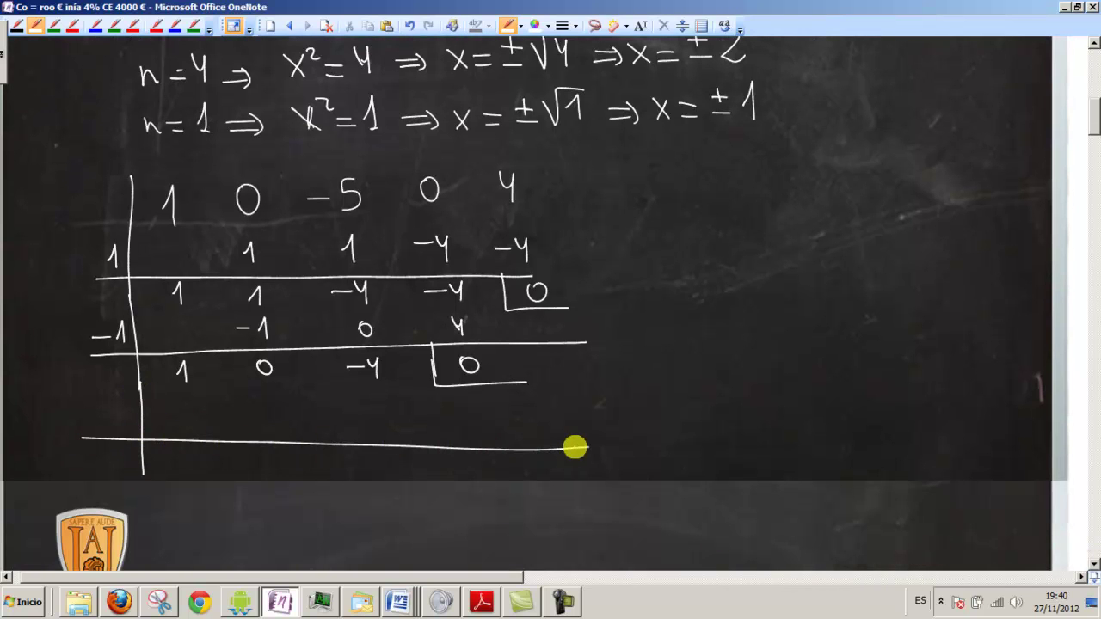
drag(107, 412, 129, 432)
drag(185, 458, 191, 475)
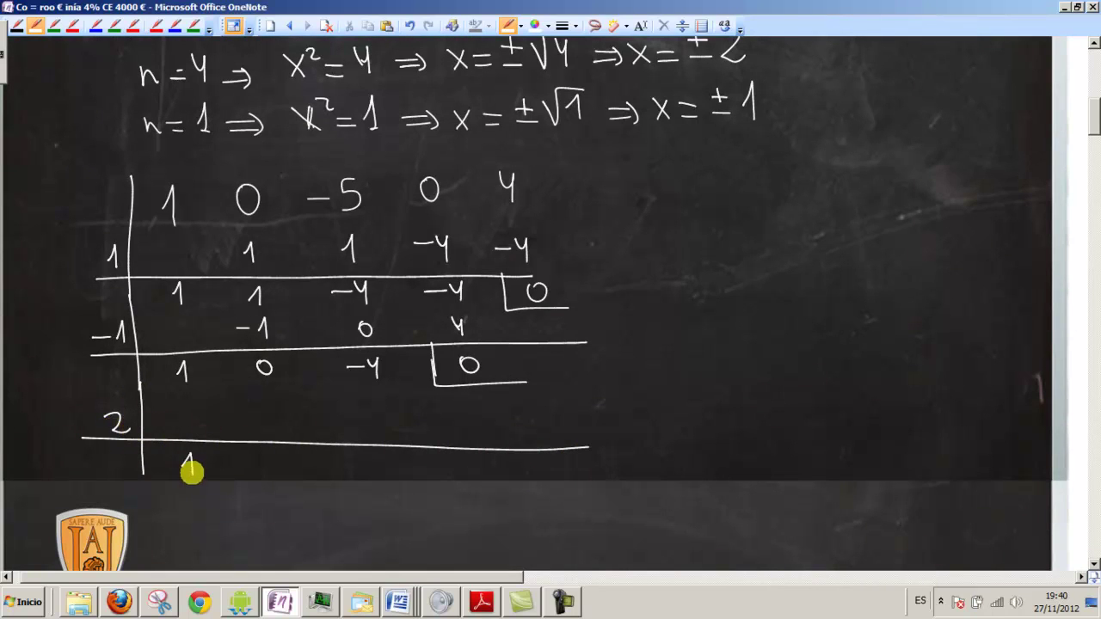
drag(262, 411, 283, 470)
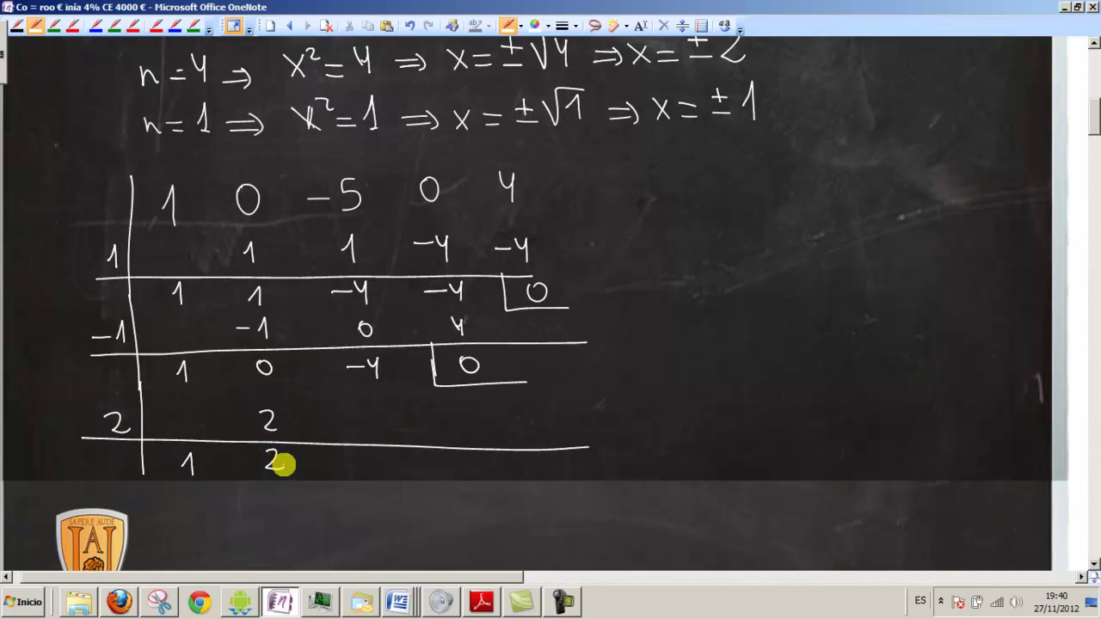
mouse_move(360, 410)
mouse_down()
mouse_move(415, 479)
mouse_move(371, 459)
mouse_up()
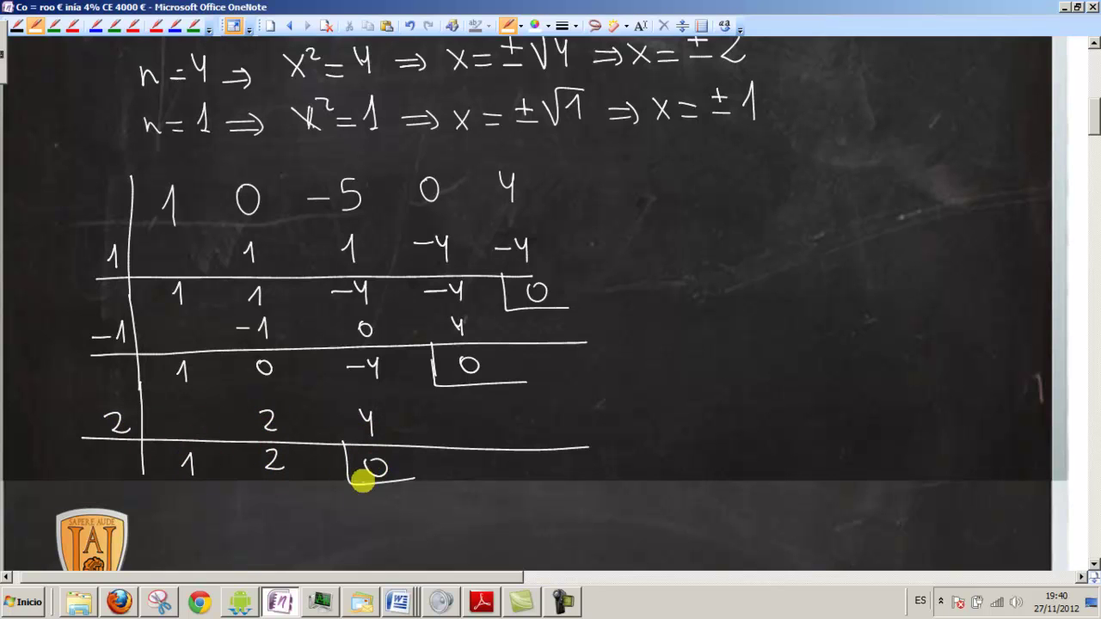
drag(143, 479, 144, 541)
- Divide by −2, leaving 1 with remainder 0, then exit pen mode and stop the recording
drag(95, 497, 481, 494)
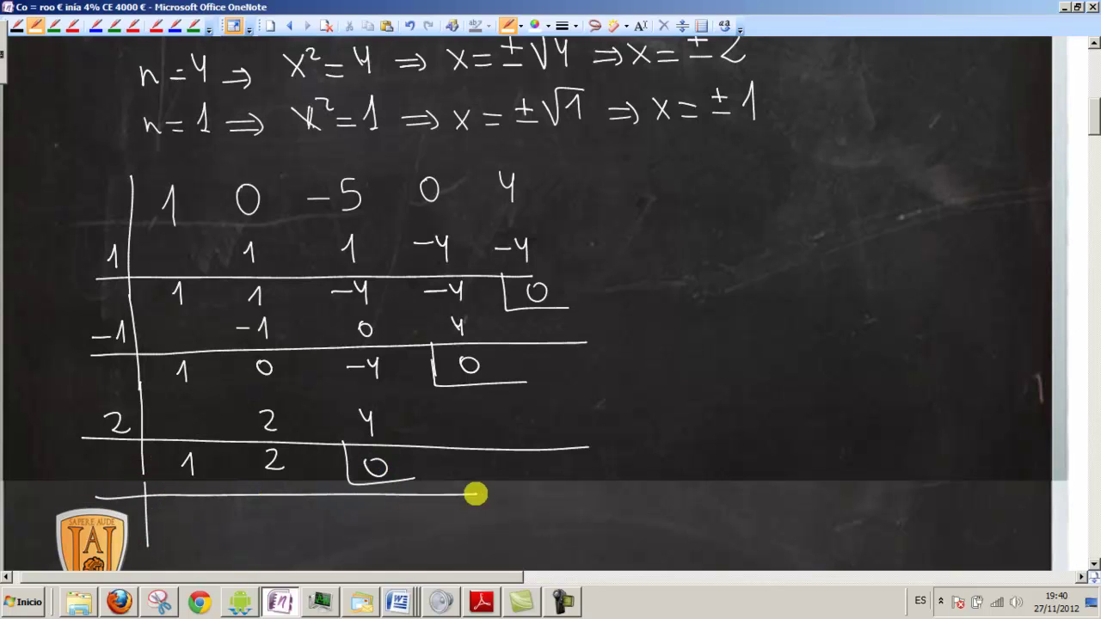
mouse_move(104, 488)
mouse_down()
mouse_move(135, 489)
mouse_move(198, 520)
mouse_up()
mouse_move(254, 485)
mouse_down()
mouse_move(274, 487)
mouse_move(275, 508)
mouse_move(168, 533)
mouse_up()
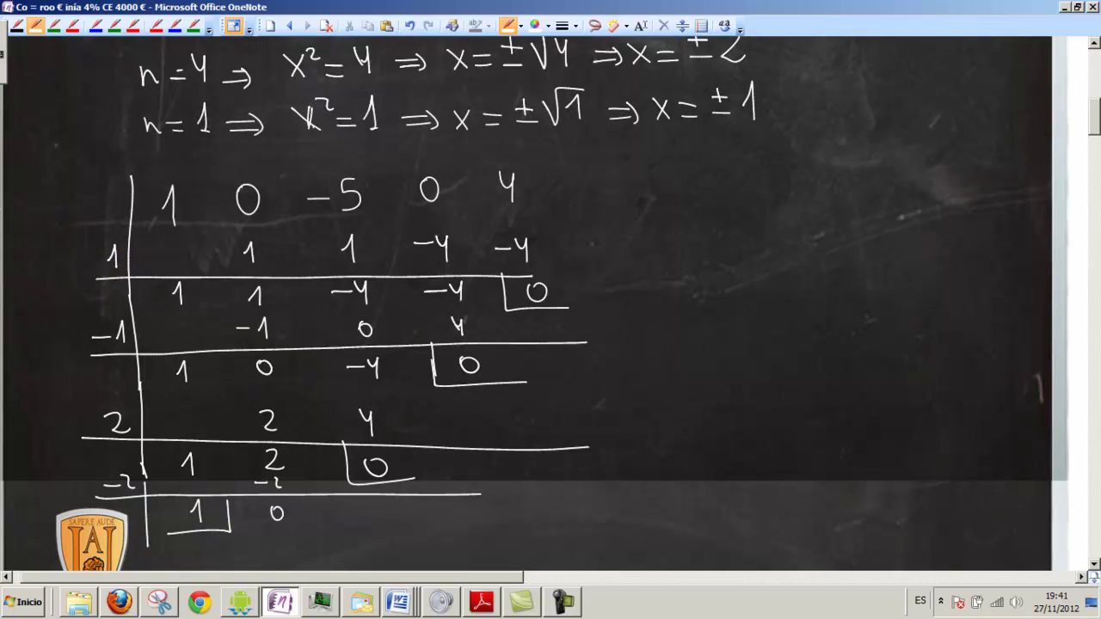
key(Escape)
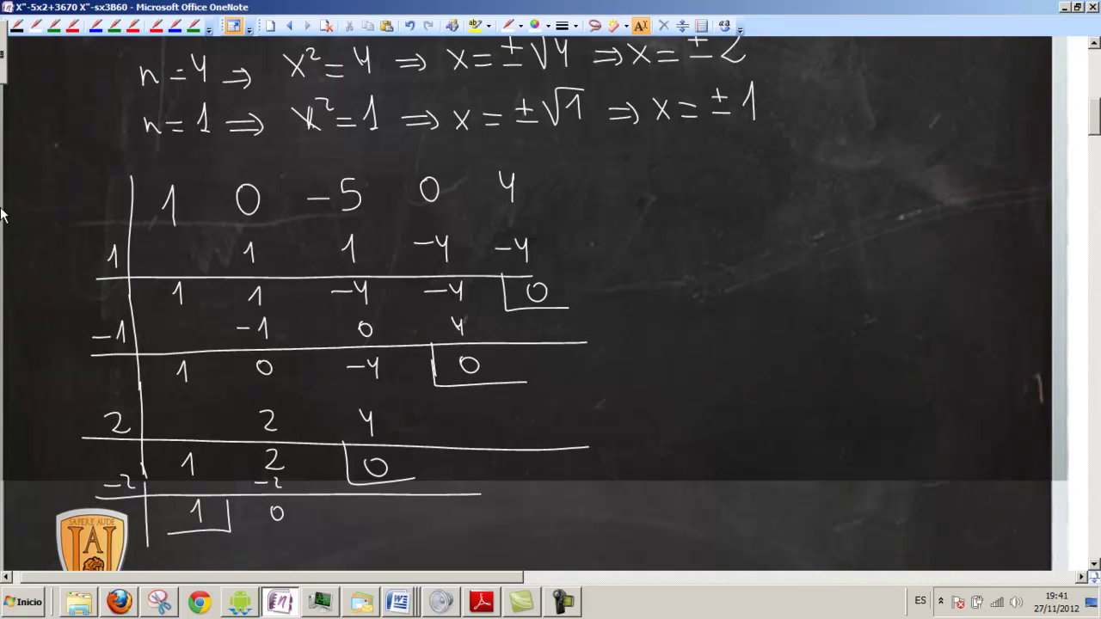
click(563, 601)
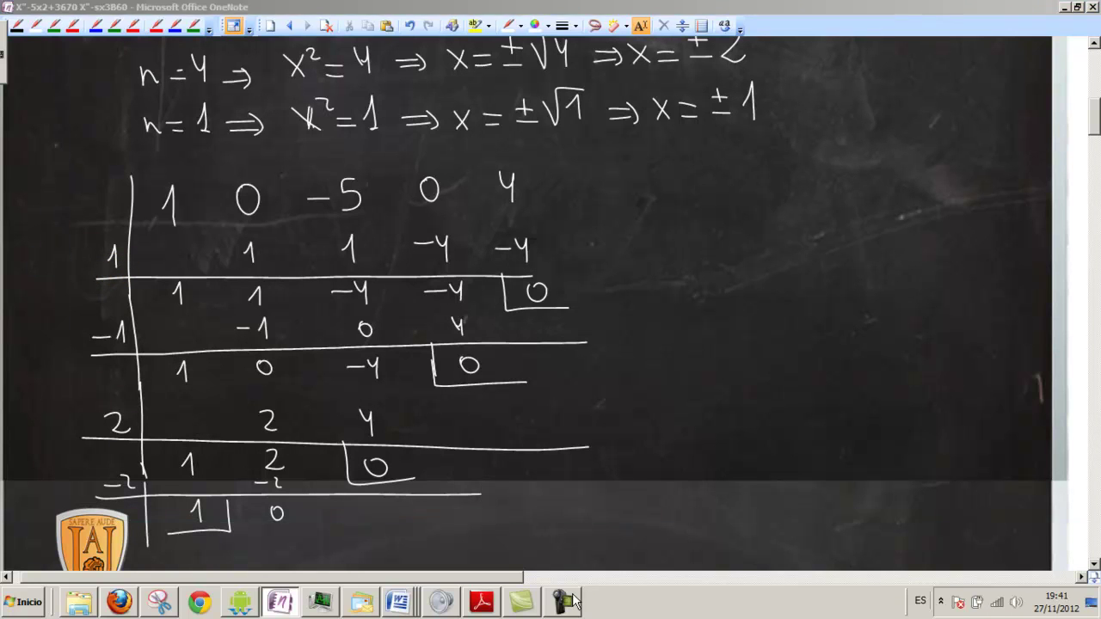